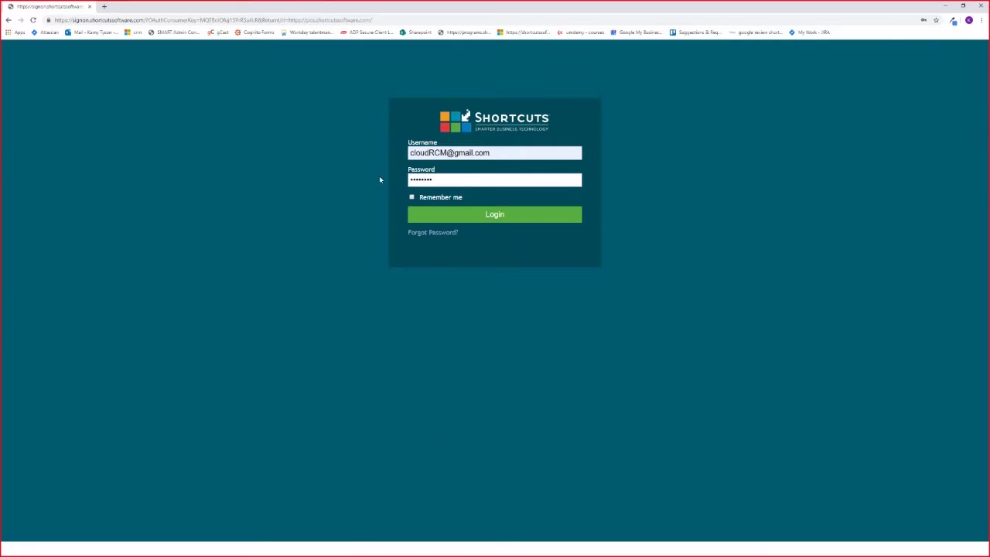
# Log in to Shortcuts from the sign-on page
pyautogui.moveTo(307, 20); pyautogui.dragTo(374, 21)
pyautogui.click(400, 64)
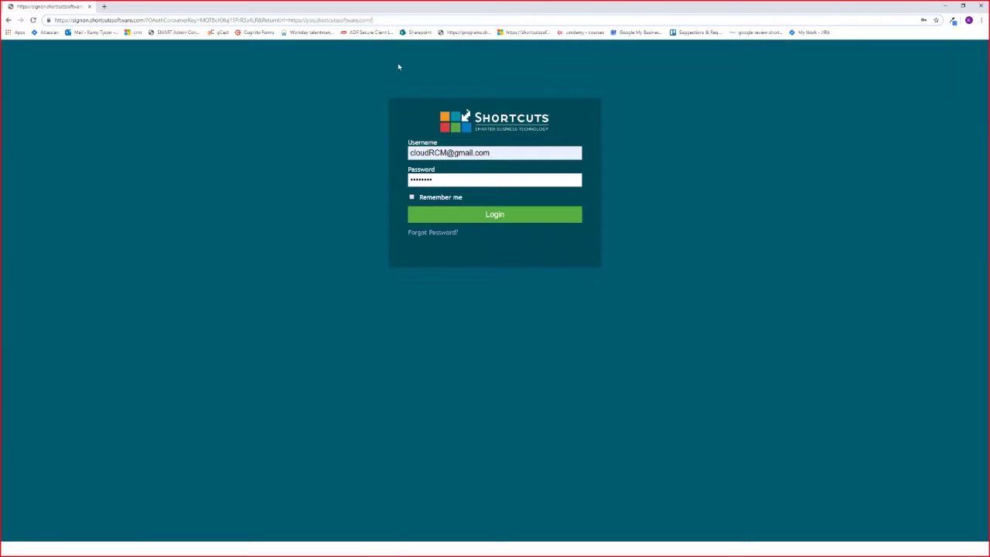
pyautogui.click(507, 219)
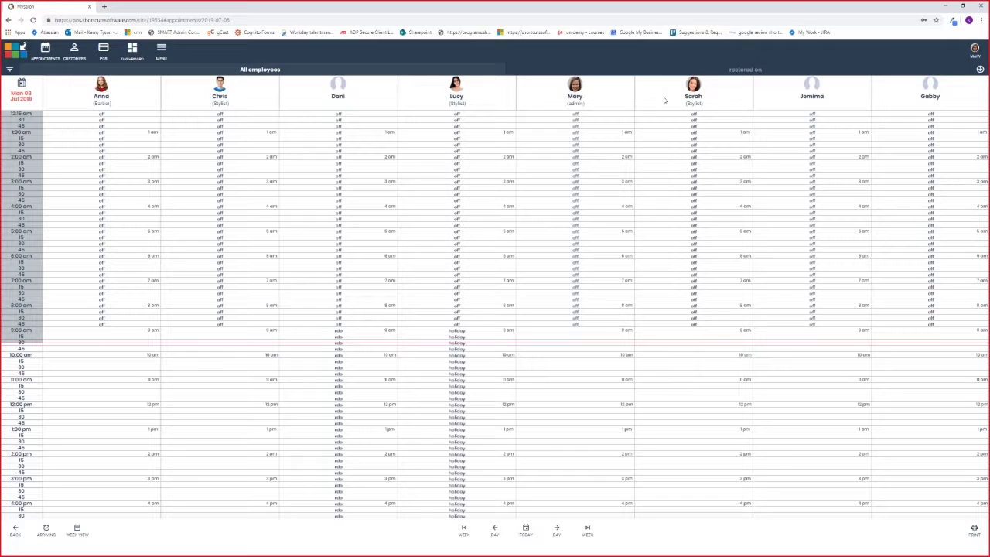
# Go to Menu > General settings > Marketing to list the campaigns
pyautogui.click(161, 53)
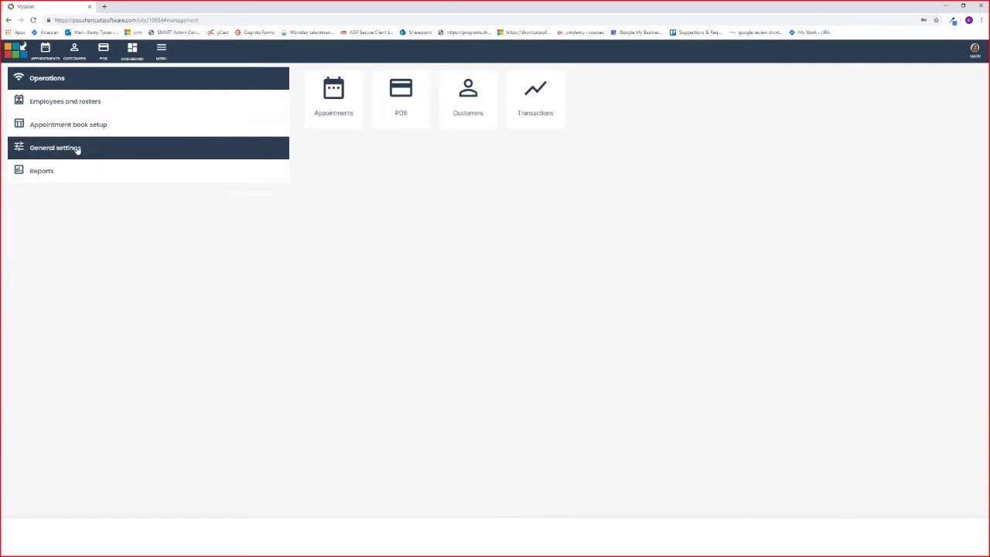
pyautogui.click(77, 149)
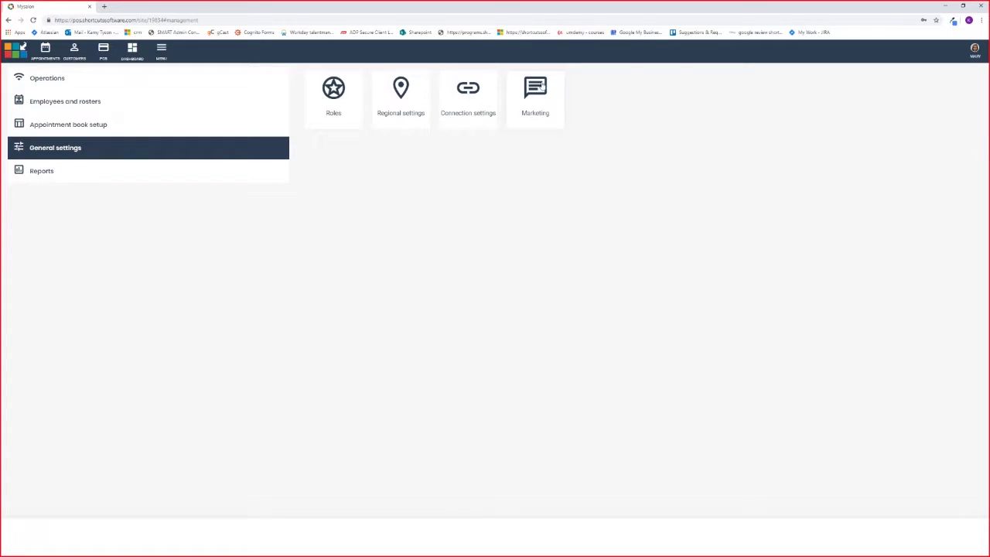
pyautogui.click(534, 102)
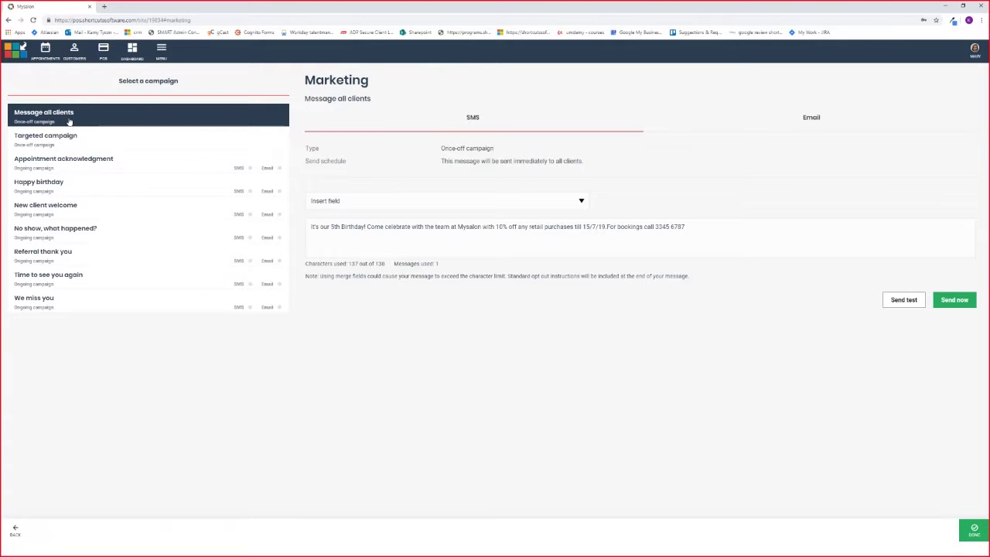
# Open the 'Message all clients' campaign and check it sends immediately to all clients
pyautogui.click(68, 121)
pyautogui.moveTo(307, 165); pyautogui.dragTo(351, 162)
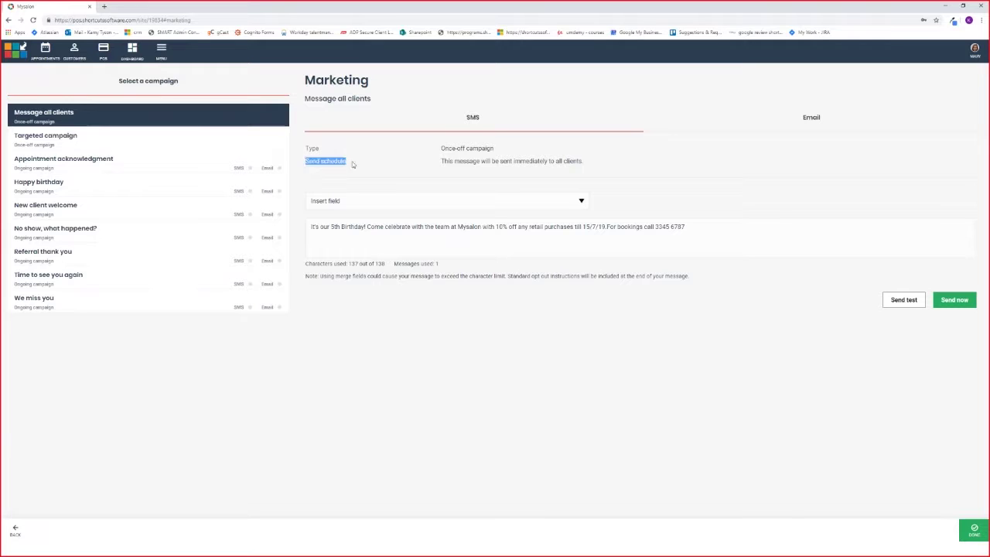
pyautogui.click(463, 161)
pyautogui.moveTo(513, 161); pyautogui.dragTo(585, 161)
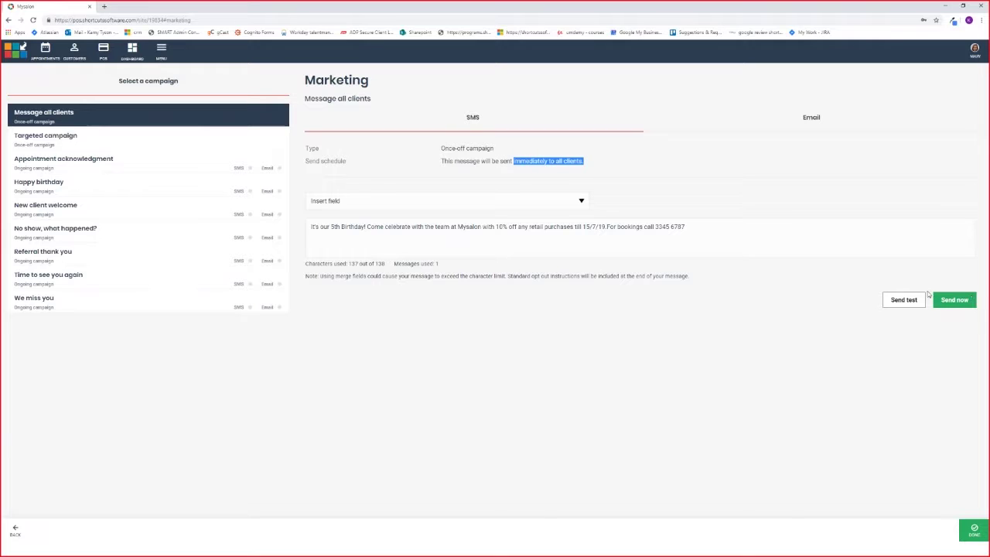
# Review the 5th Birthday 10% off SMS text, then open the Insert field list
pyautogui.click(735, 229)
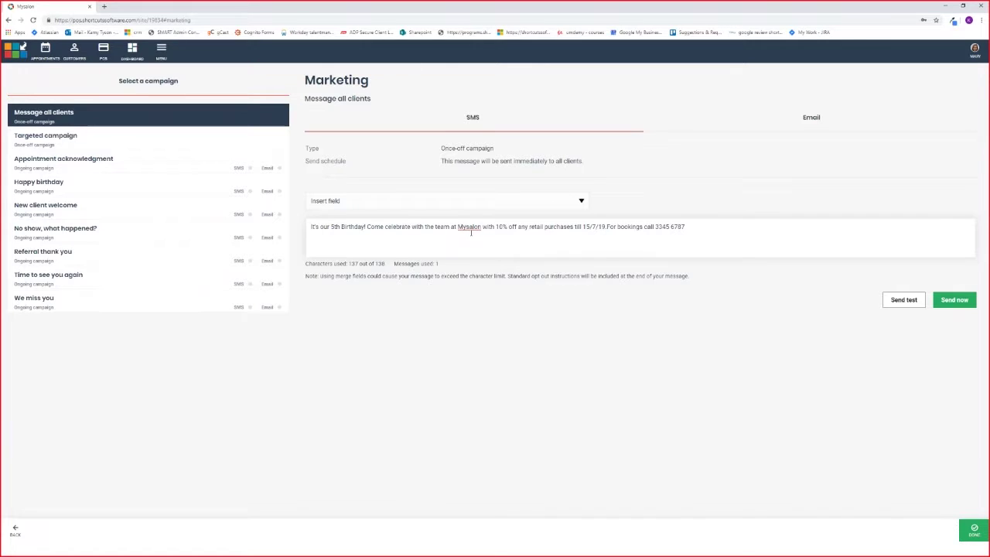
pyautogui.press('Home')
pyautogui.moveTo(458, 227); pyautogui.dragTo(482, 227)
pyautogui.click(701, 227)
pyautogui.click(581, 202)
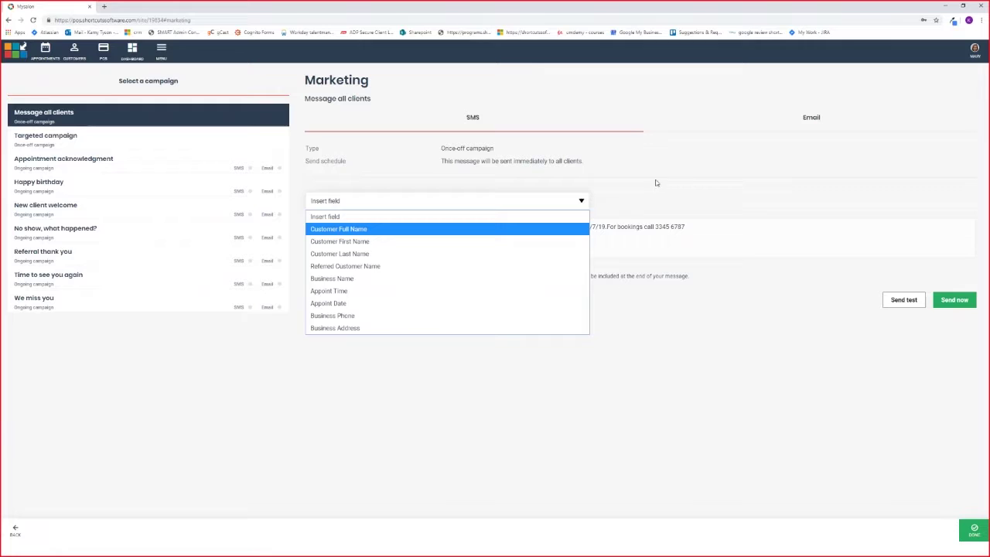
# Close the merge-field list without inserting and return focus to the message
pyautogui.click(613, 195)
pyautogui.click(717, 229)
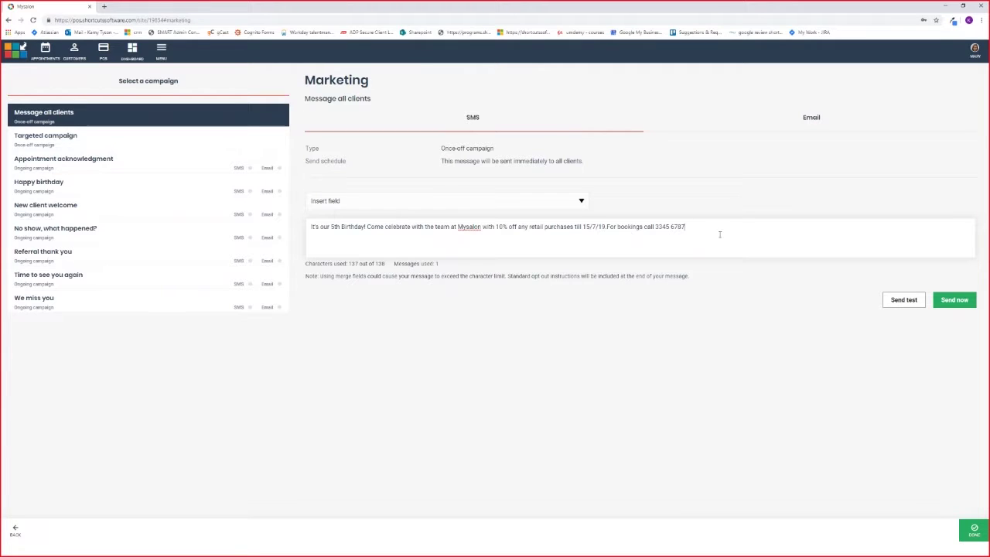
# Send a test of the birthday SMS to a mobile number and confirm
pyautogui.click(904, 300)
pyautogui.click(489, 288)
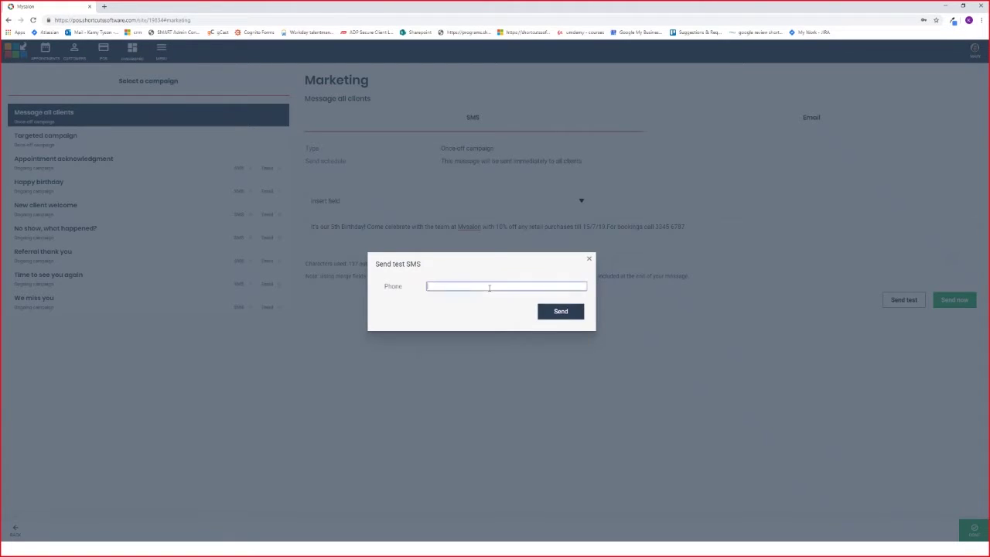
pyautogui.click(489, 288)
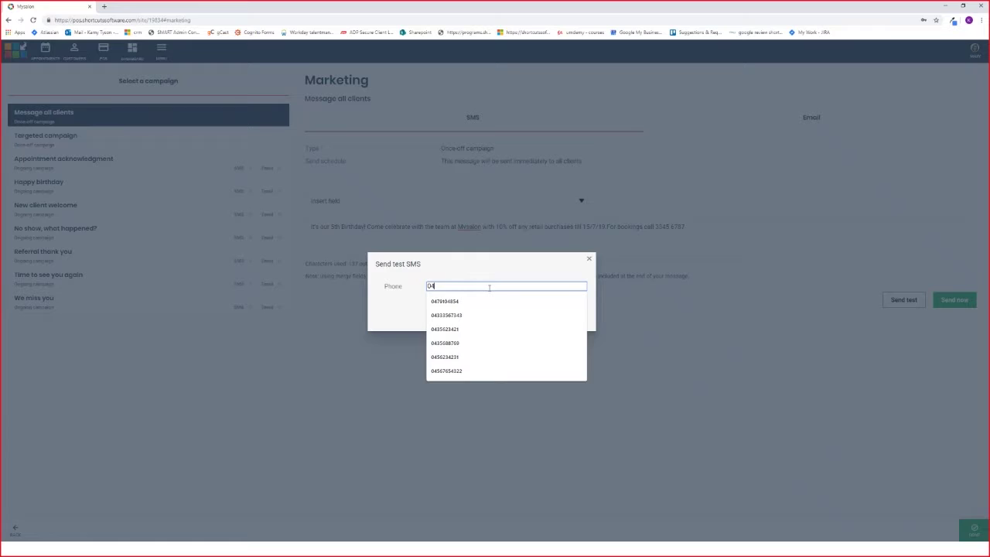
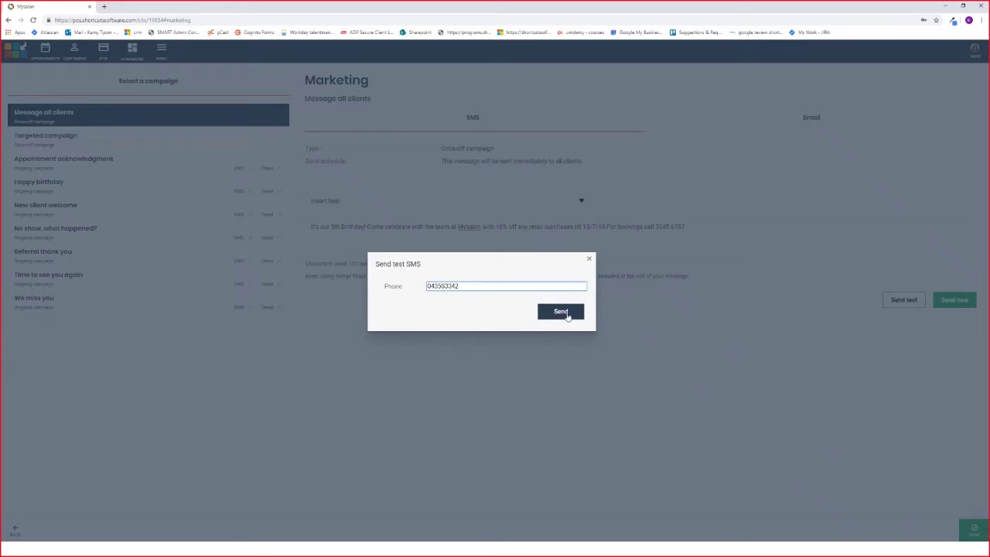
pyautogui.click(564, 312)
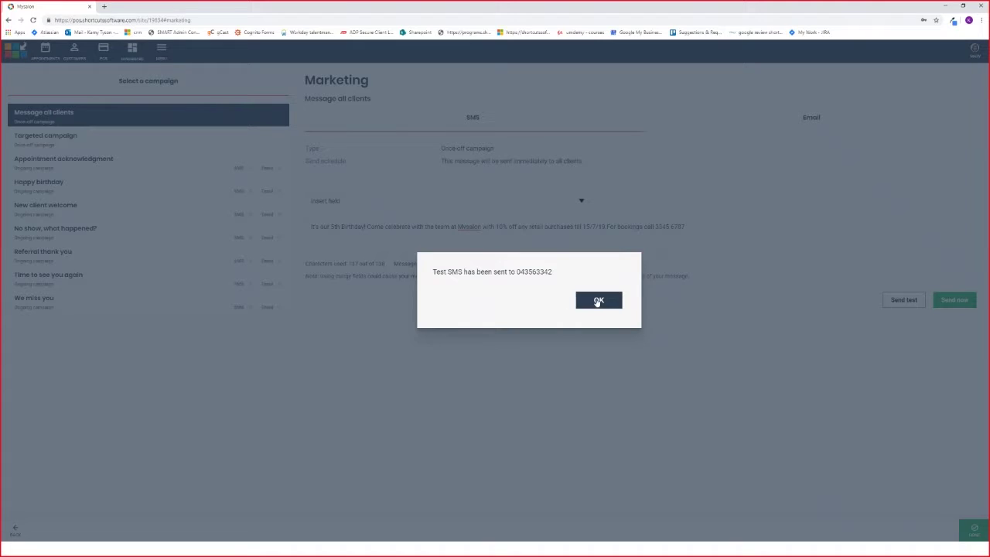
pyautogui.click(597, 300)
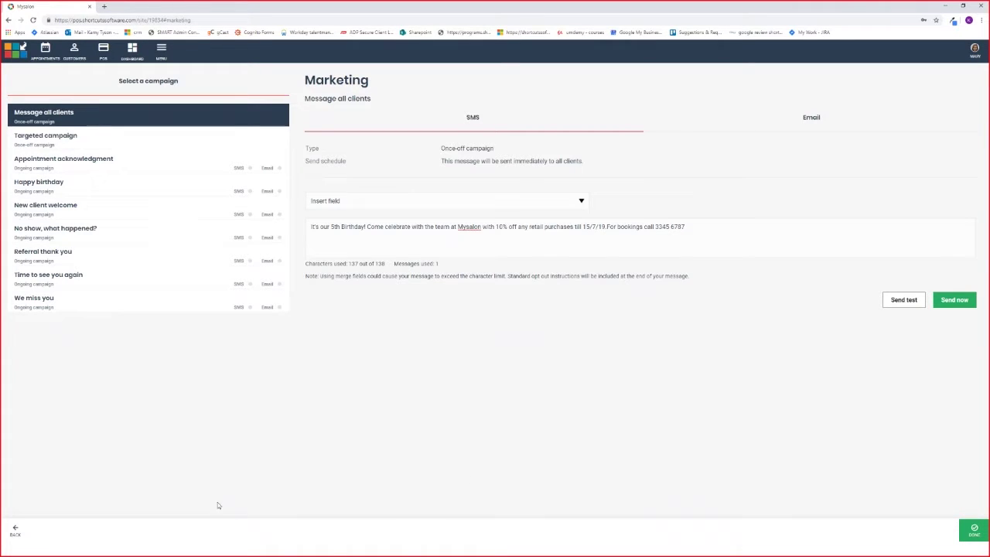
# Switch to the PowerPoint 'SMS Test' slide showing the received message with STOP opt-out
pyautogui.click(302, 549)
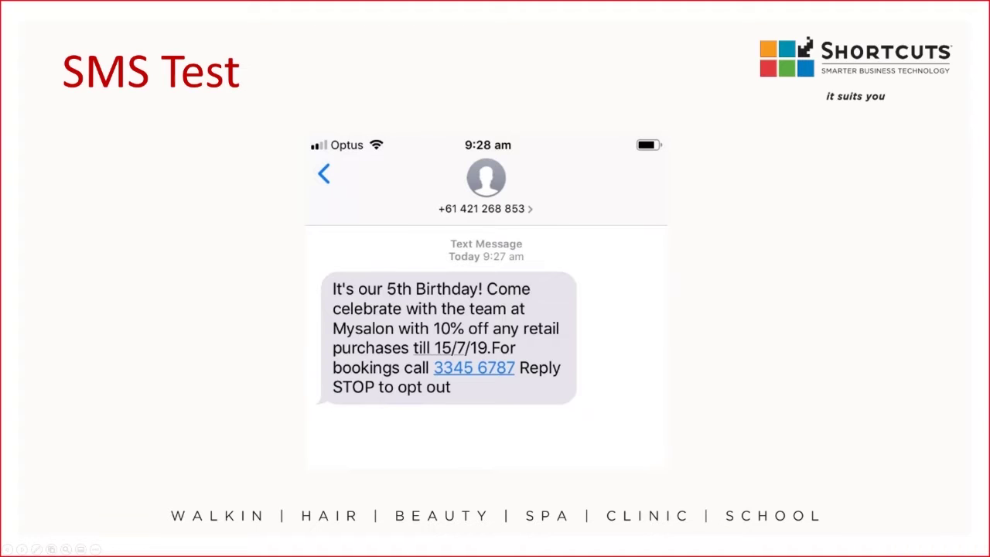
# Back in the browser, send the birthday SMS to all 54 clients and confirm
pyautogui.press('super')
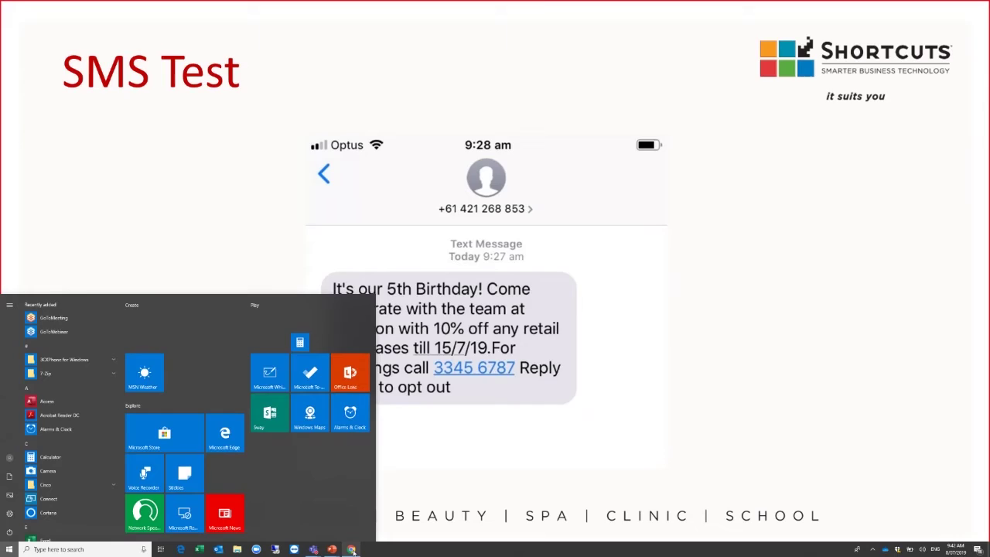
pyautogui.click(357, 550)
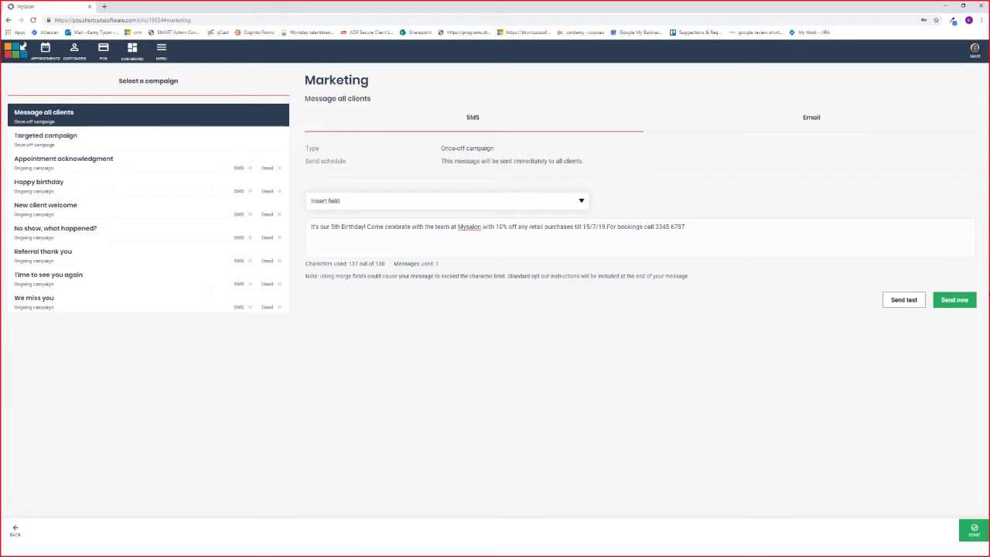
pyautogui.click(965, 303)
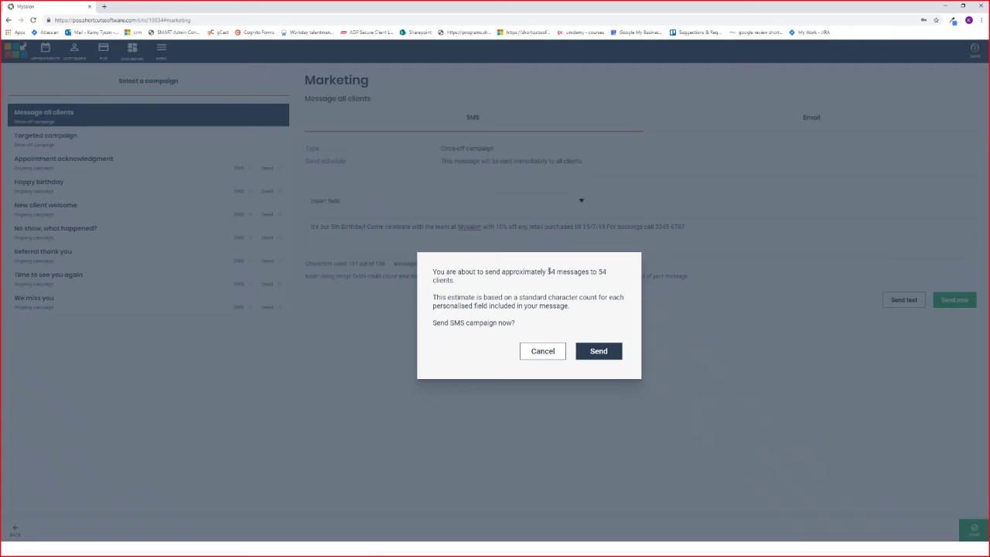
pyautogui.moveTo(549, 271); pyautogui.dragTo(587, 272)
pyautogui.click(473, 336)
pyautogui.click(608, 352)
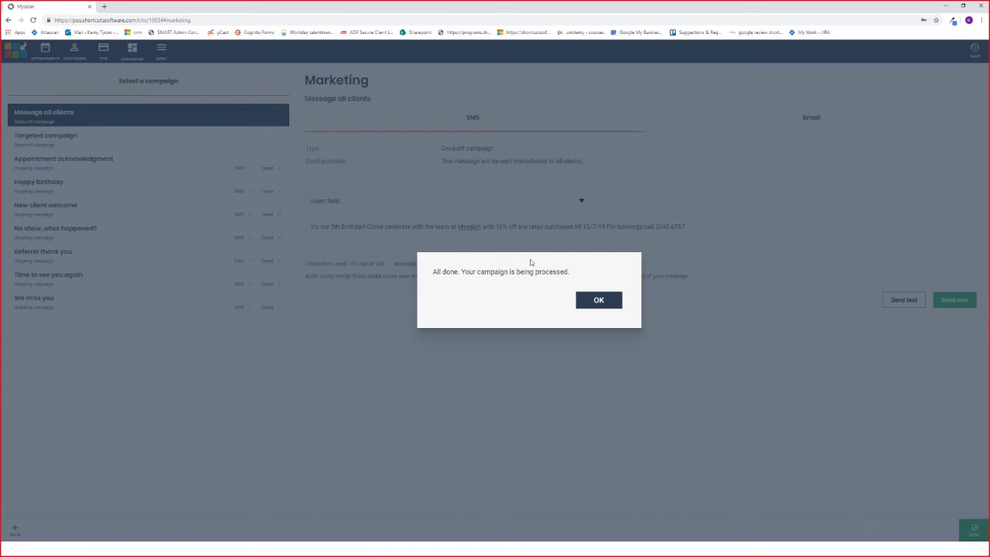
pyautogui.click(576, 298)
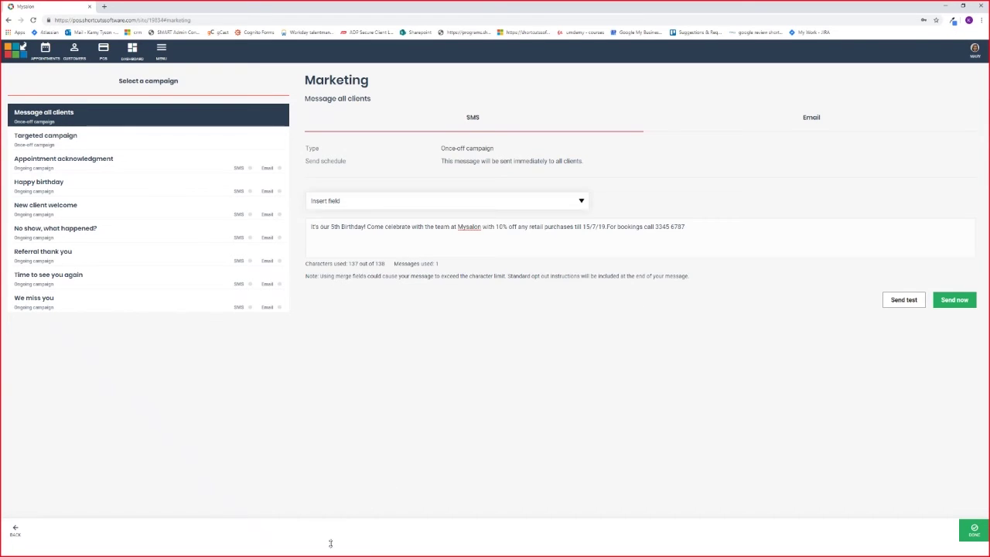
# Switch to the PowerPoint slide show for the 'Want to chat?' slide
pyautogui.press('super')
pyautogui.moveTo(333, 549)
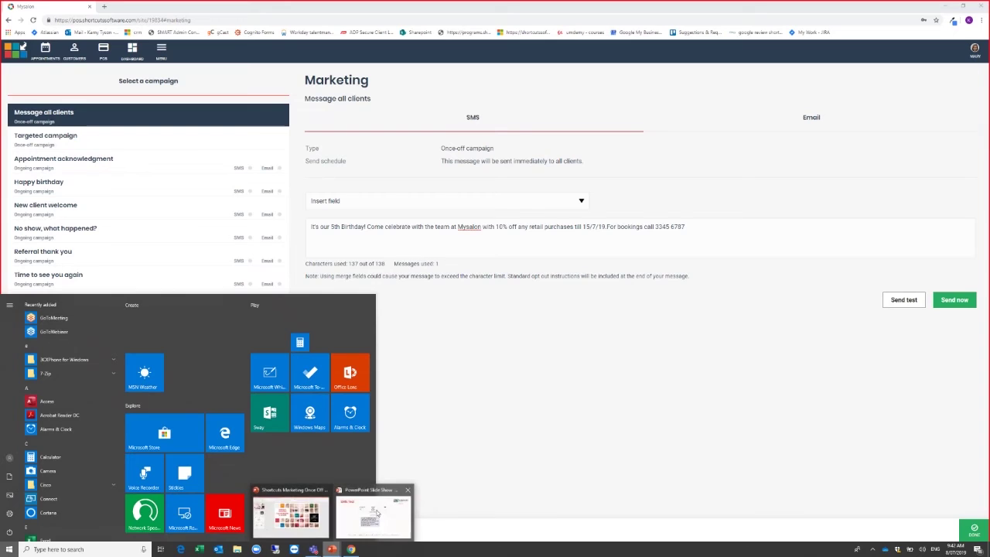